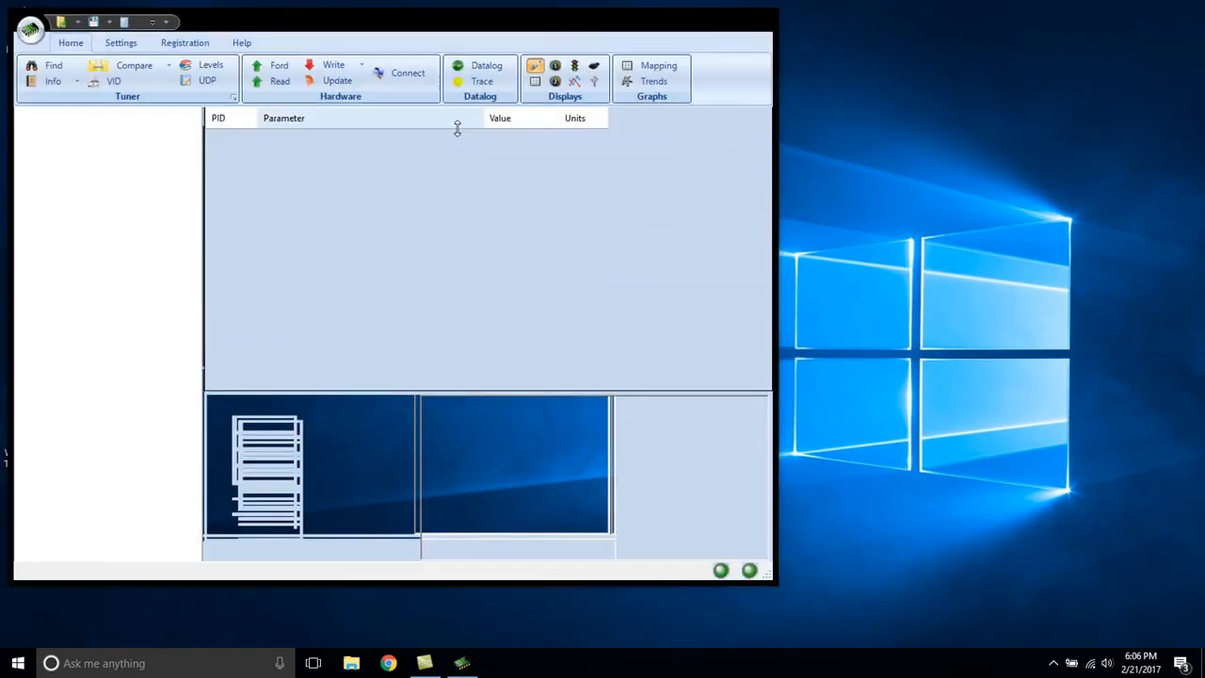
Maximize the Binary Editor window and show the Settings ribbon with the web update options
left_click(721, 22)
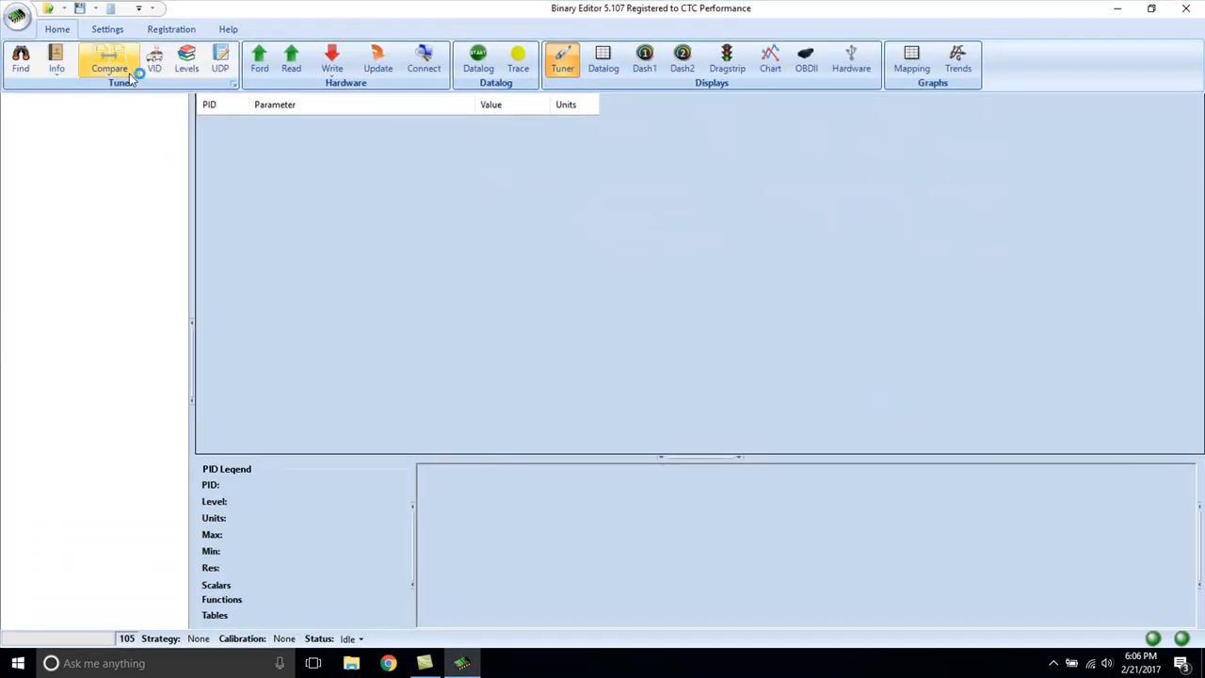
left_click(107, 29)
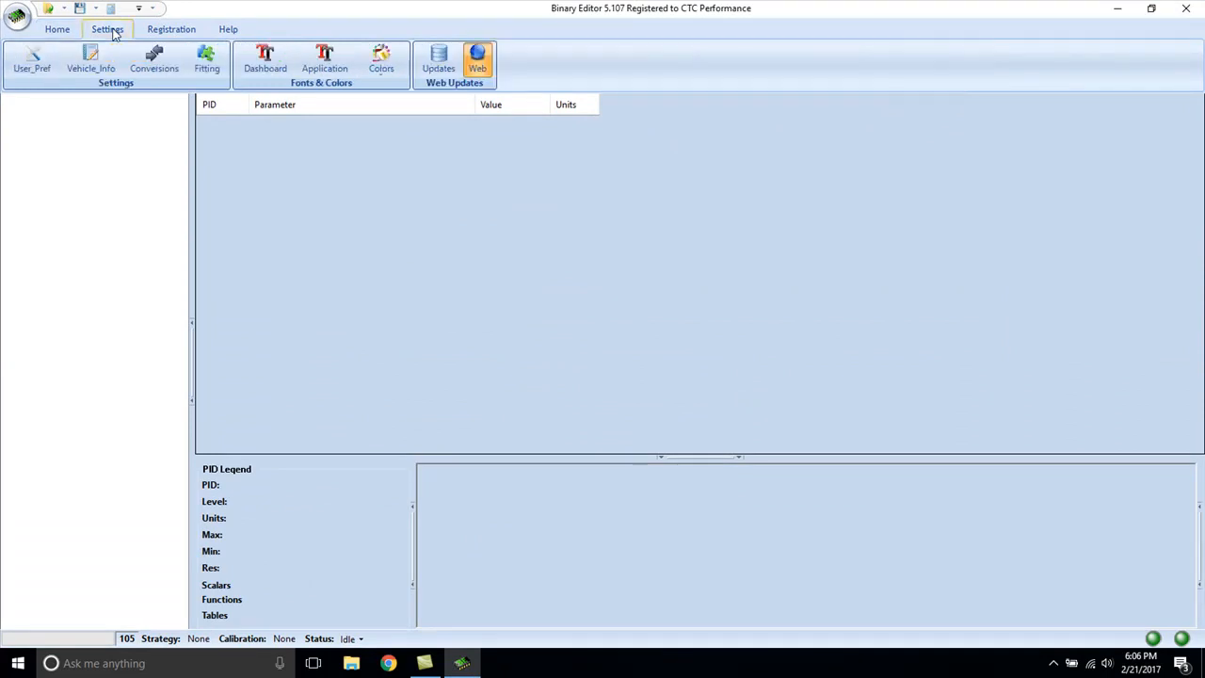
Download the four new database files (D4U1.BIN, X2J.BIN, D4U1, X2JQX) found by Web Update, then close it
left_click(439, 61)
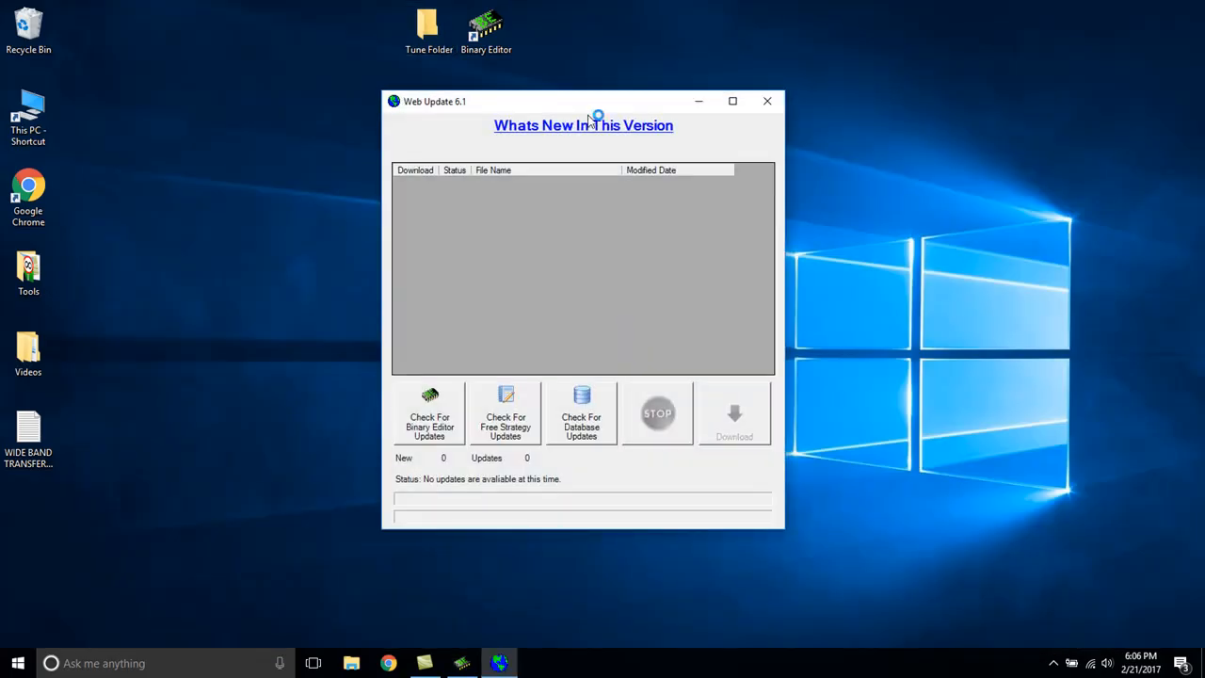
left_click(593, 421)
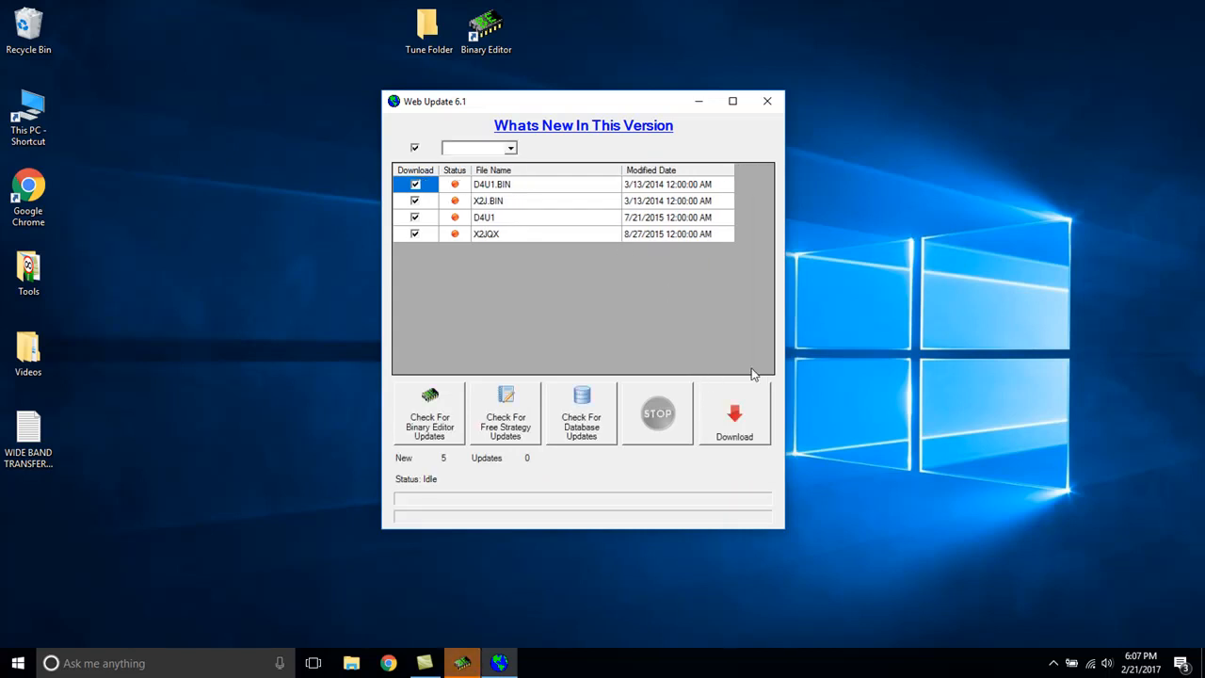
left_click(749, 415)
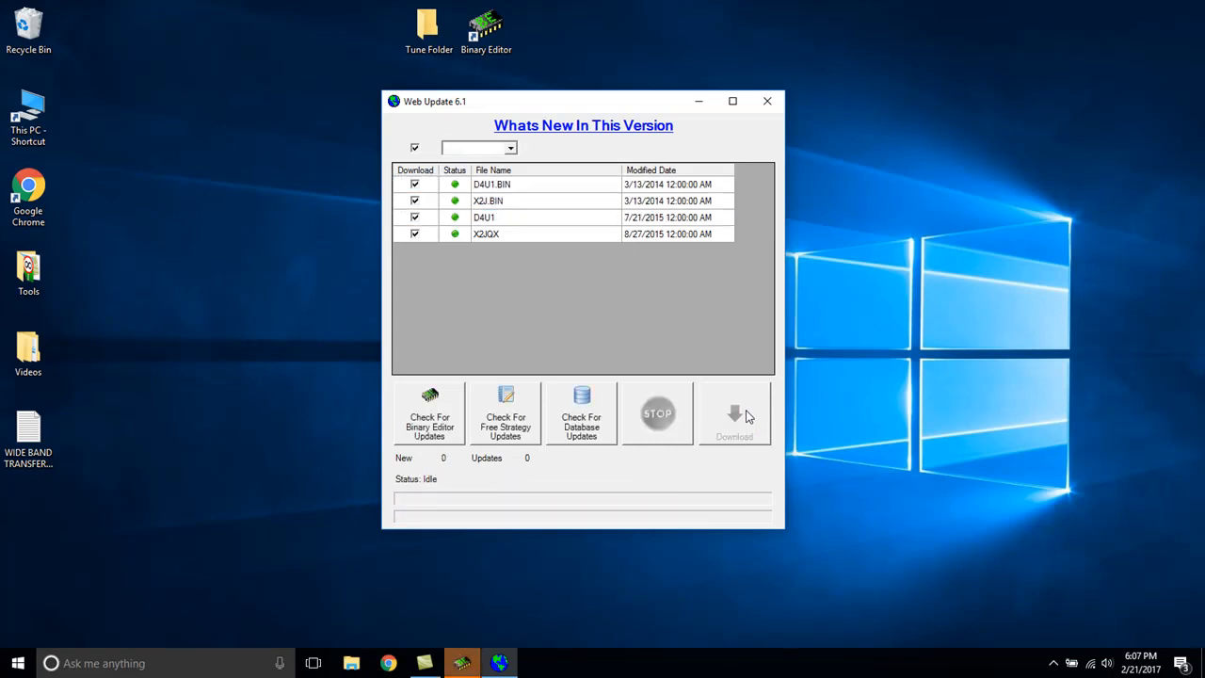
left_click(768, 101)
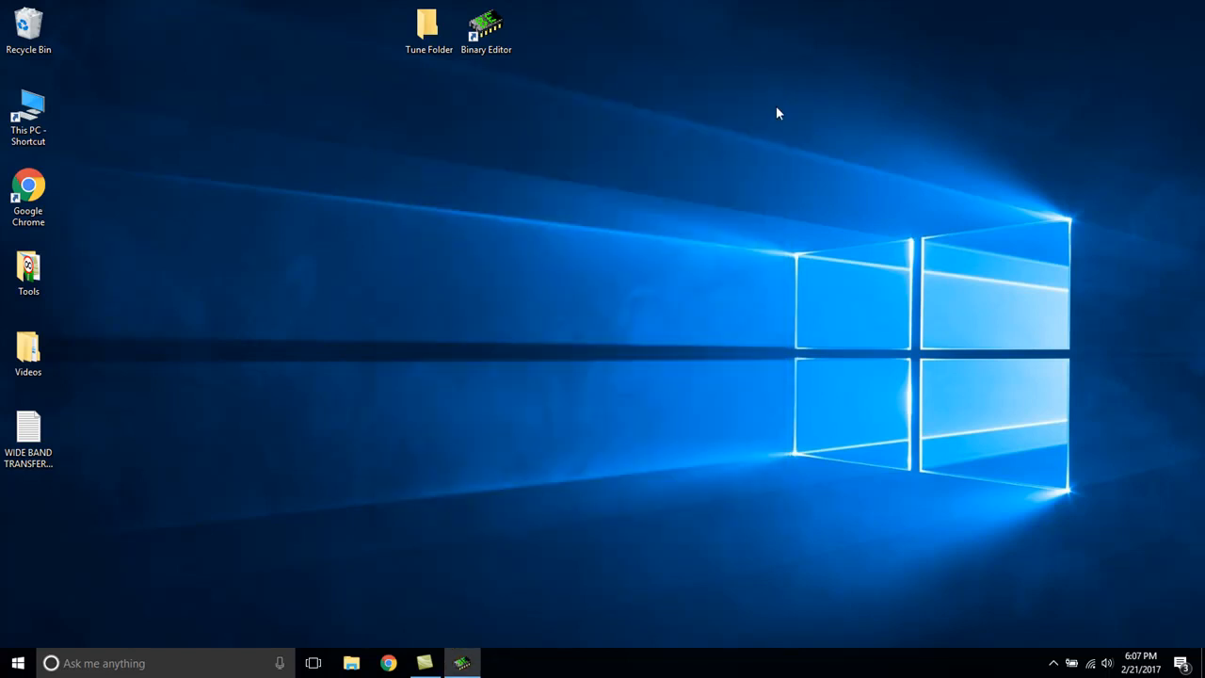
Restore Binary Editor, return to Home and enable Use Database from the orb menu
left_click(461, 662)
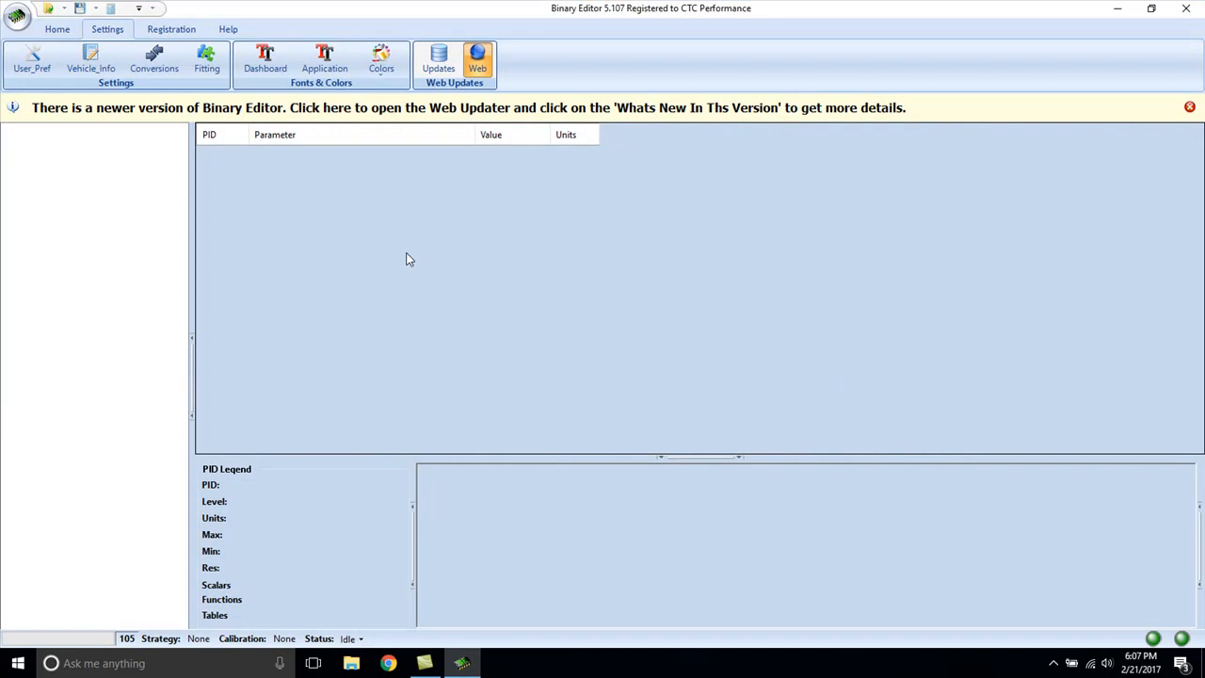
left_click(57, 29)
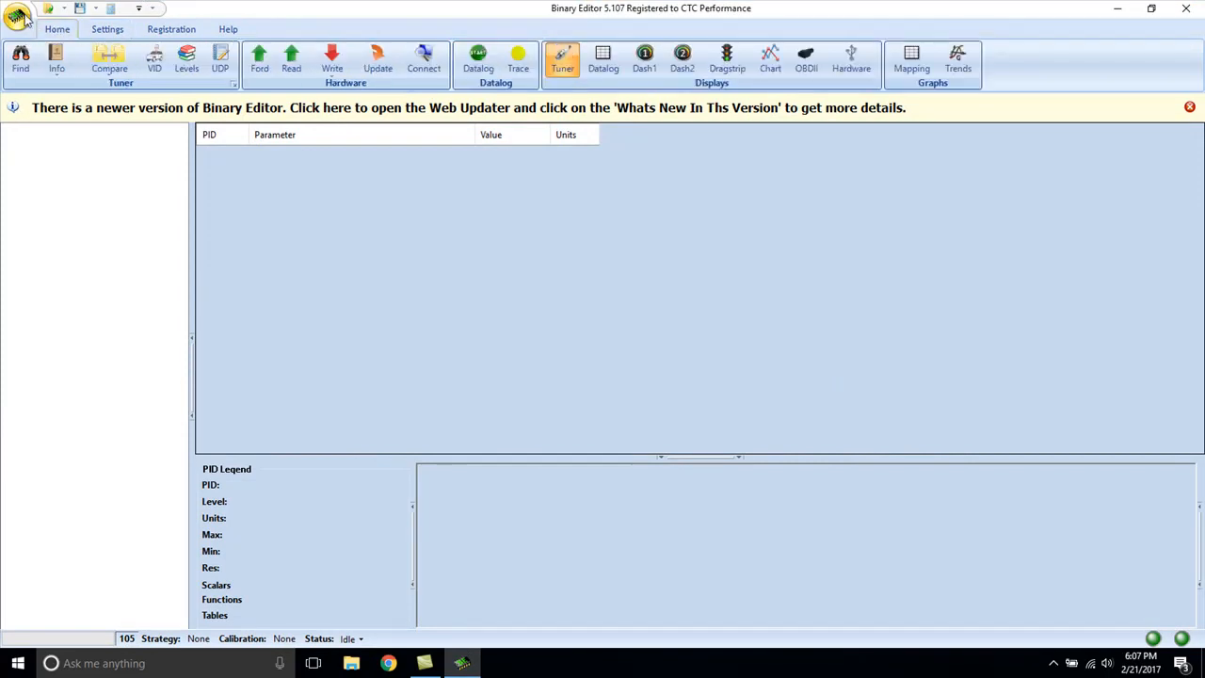
left_click(19, 17)
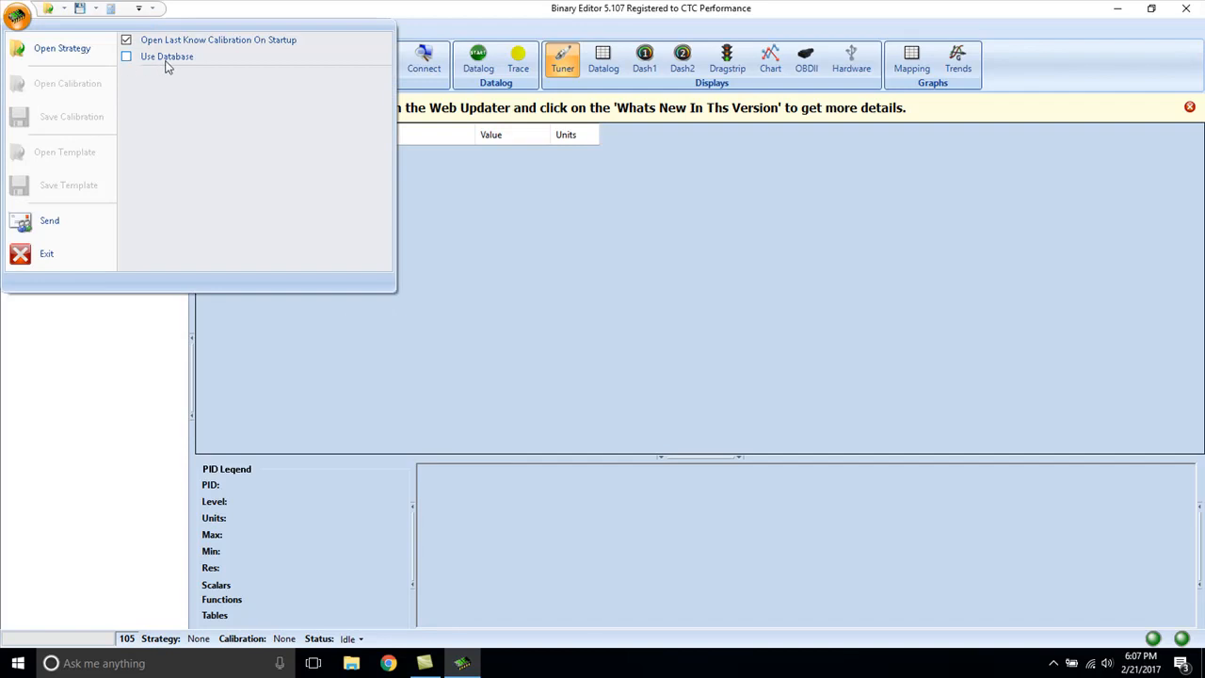
left_click(127, 57)
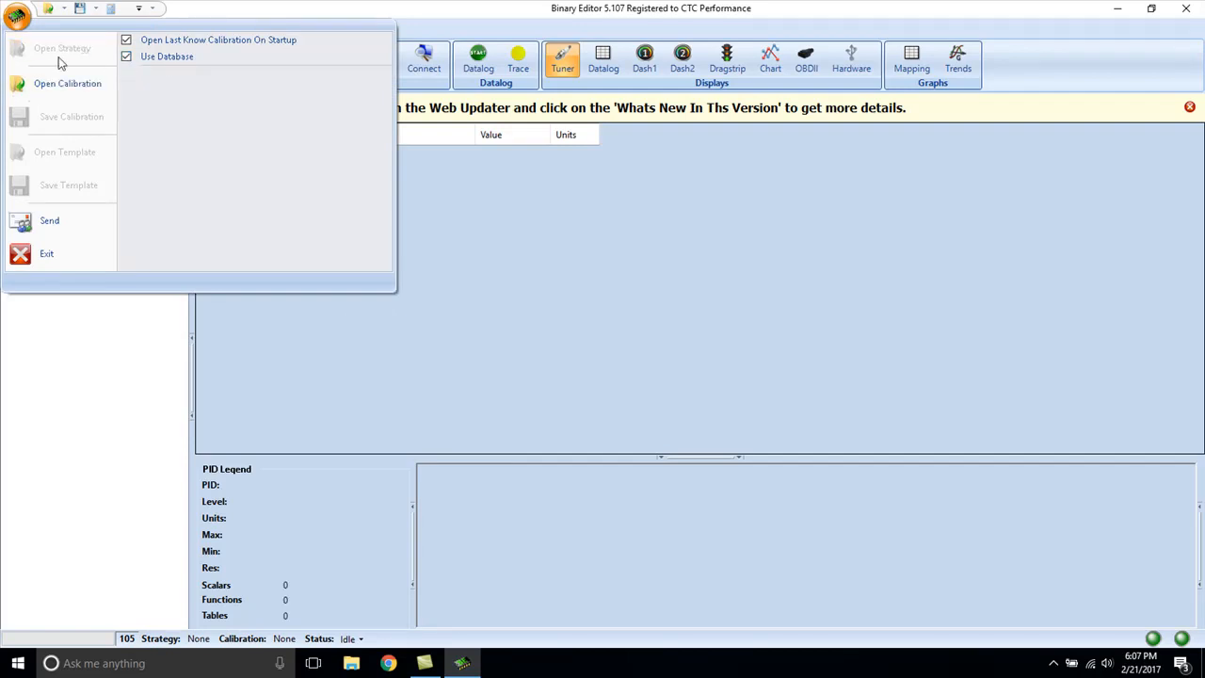
Open calibration X2J so its scalar parameters load in the list
left_click(49, 86)
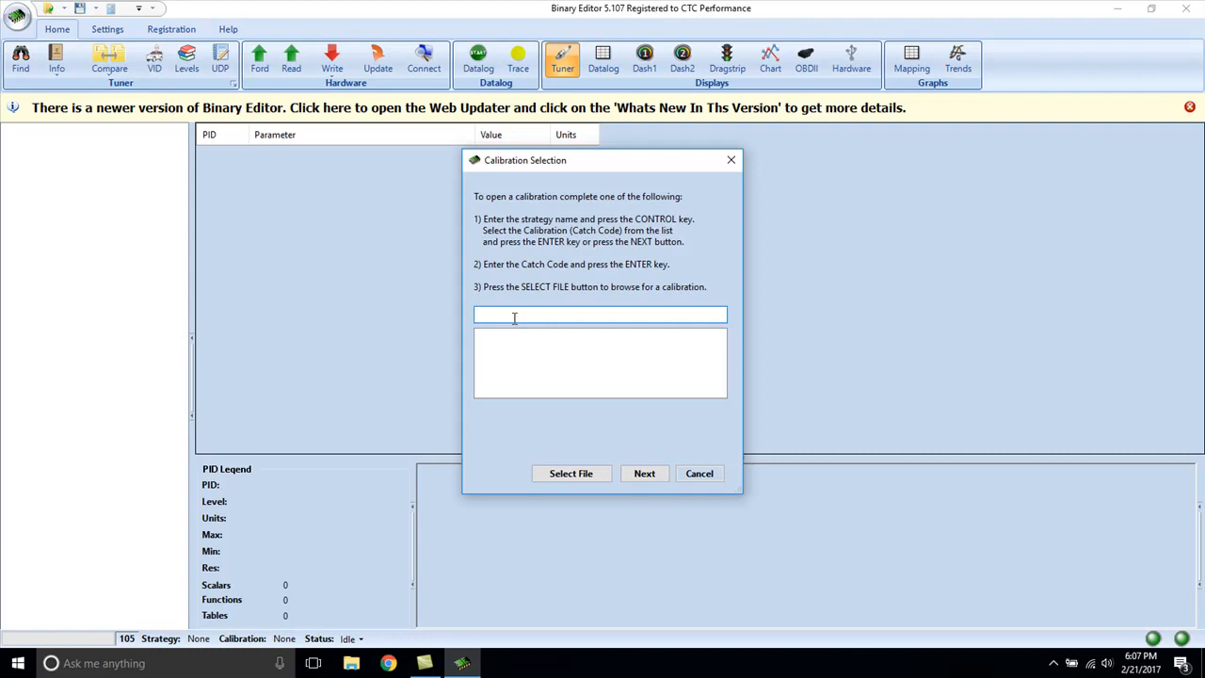
type("X2")
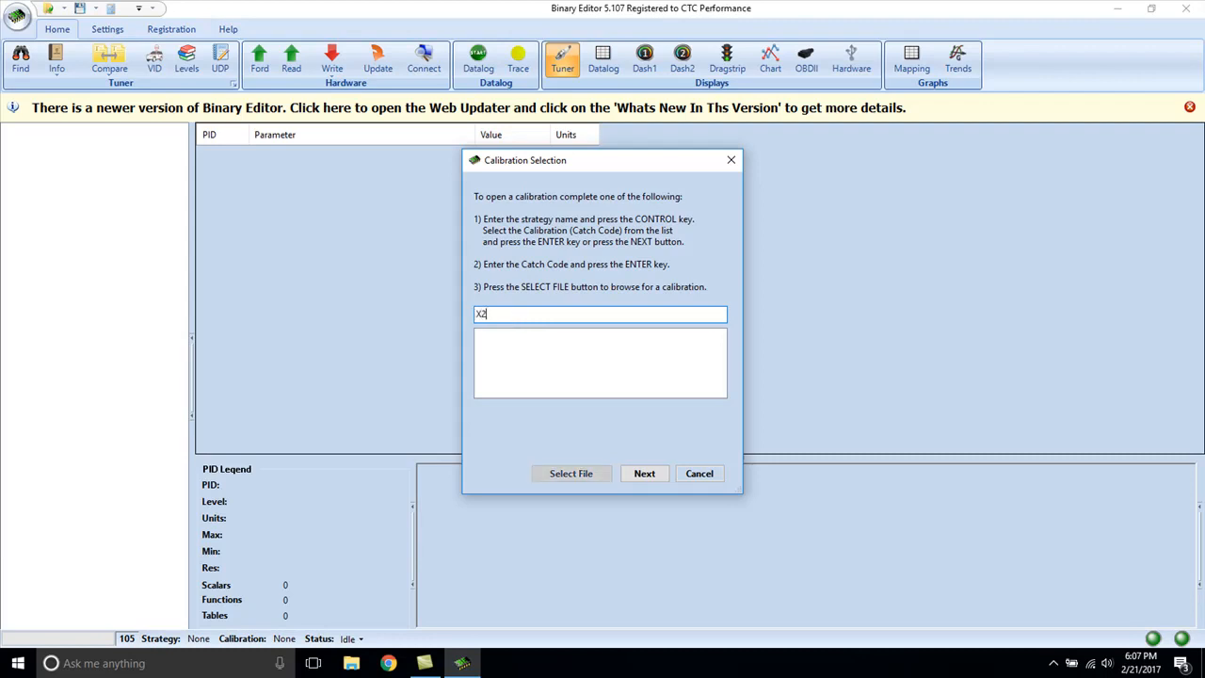
type("J")
key("Return")
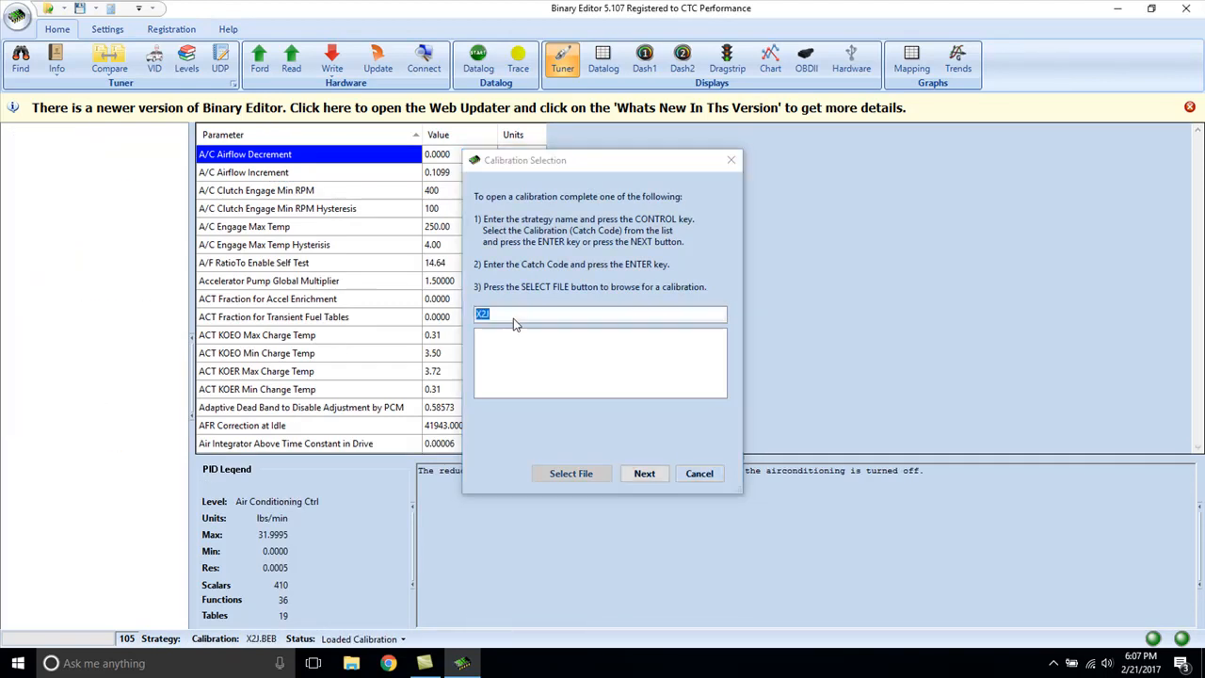